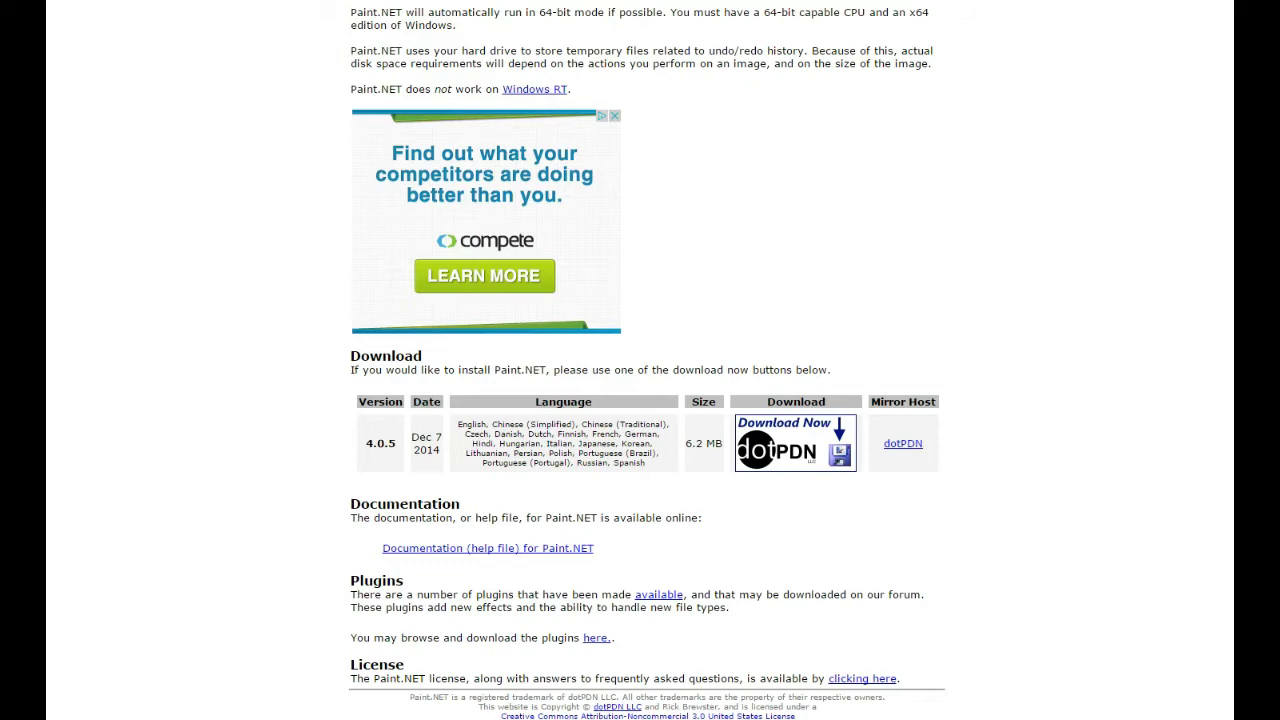
scroll(640, 400, "up", 3)
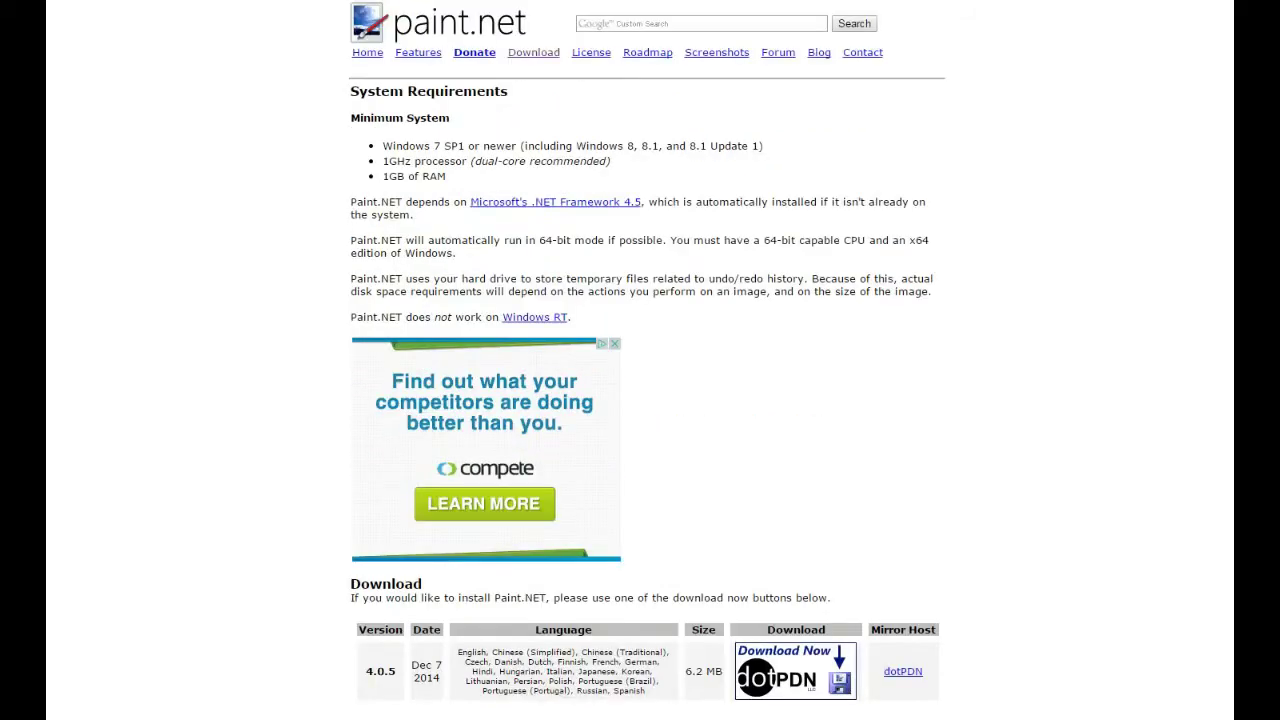
scroll(408, 551, "down", 3)
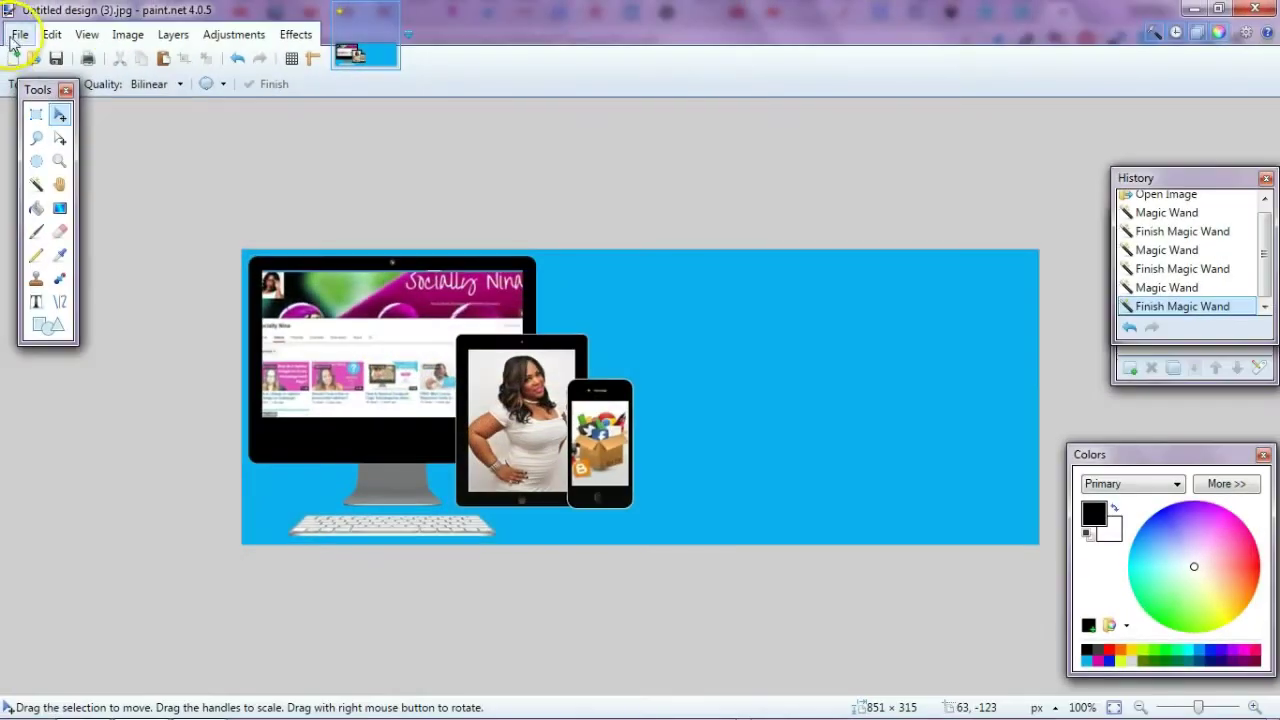
Show the Layers window beside the banner and move it to the top of the workspace.
left_click(17, 33)
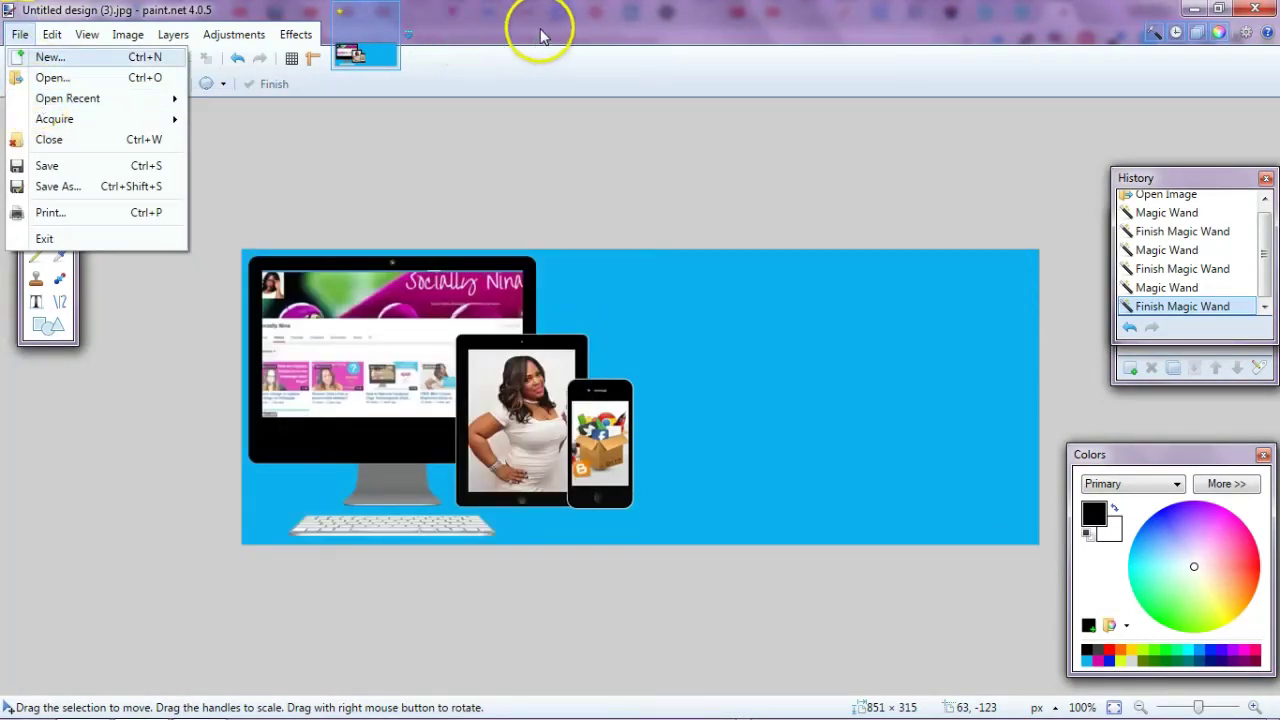
left_click(640, 212)
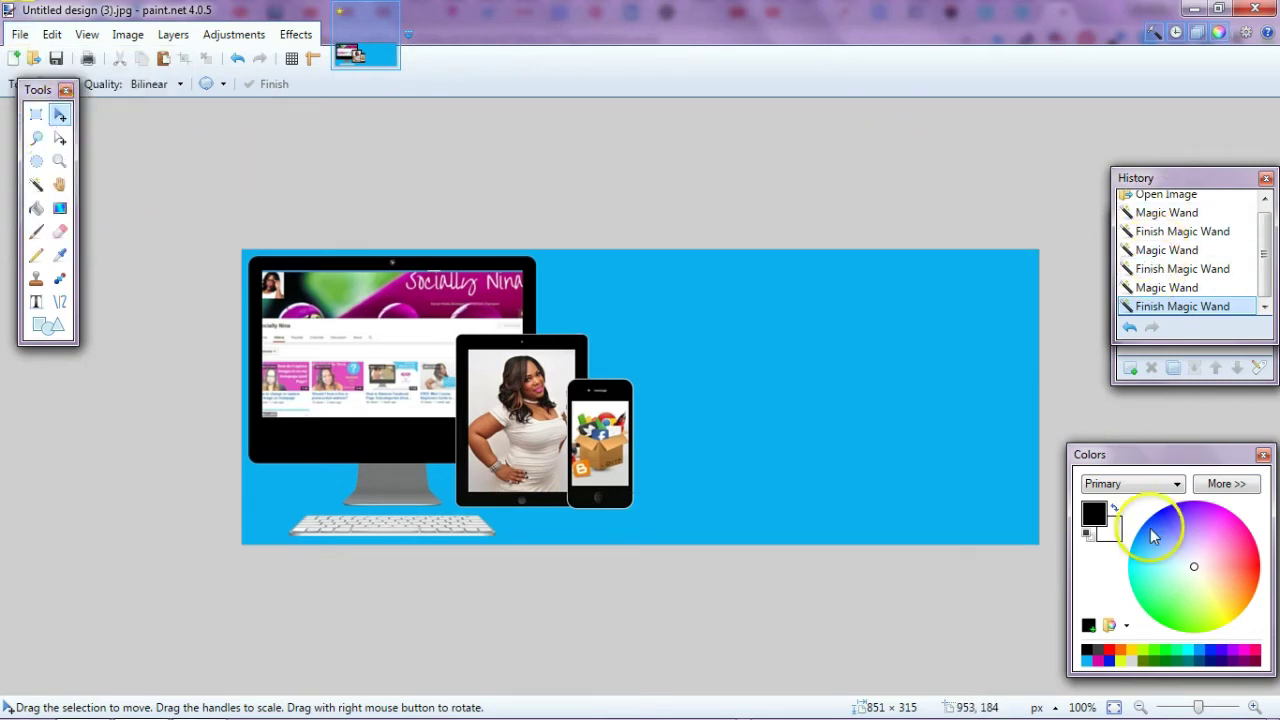
left_click(1197, 36)
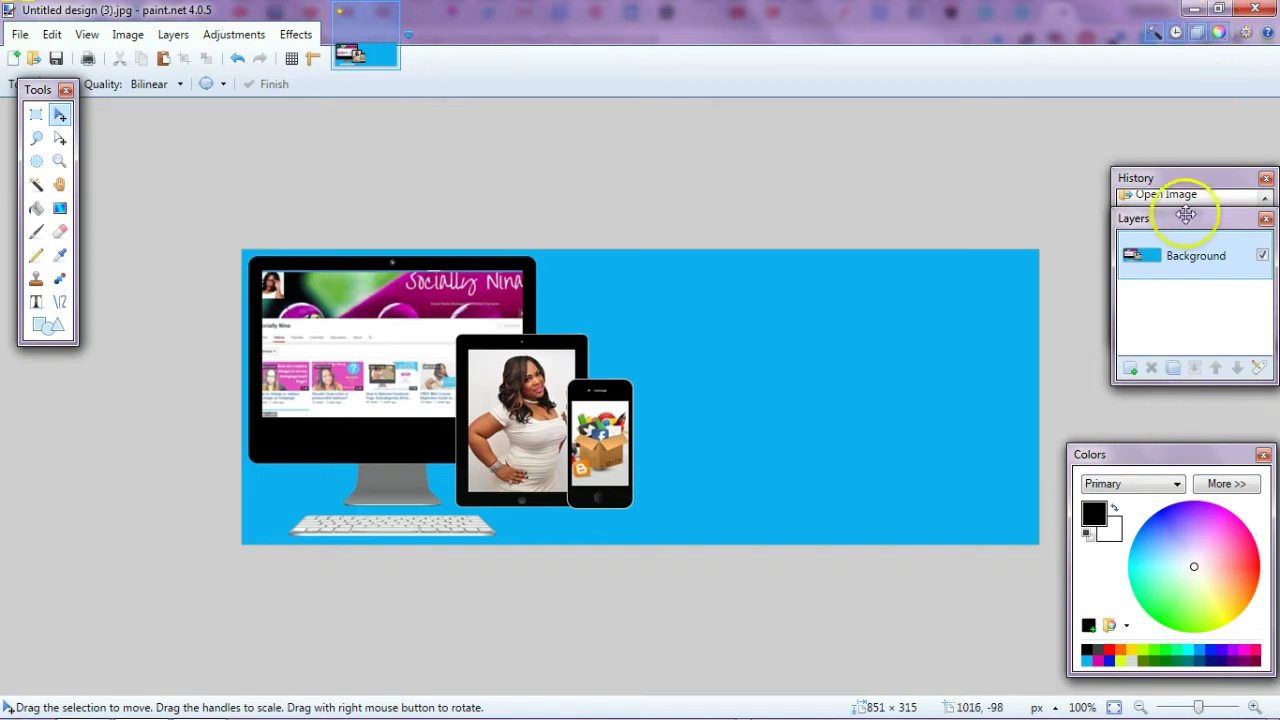
left_click_drag(1178, 216, 1005, 29)
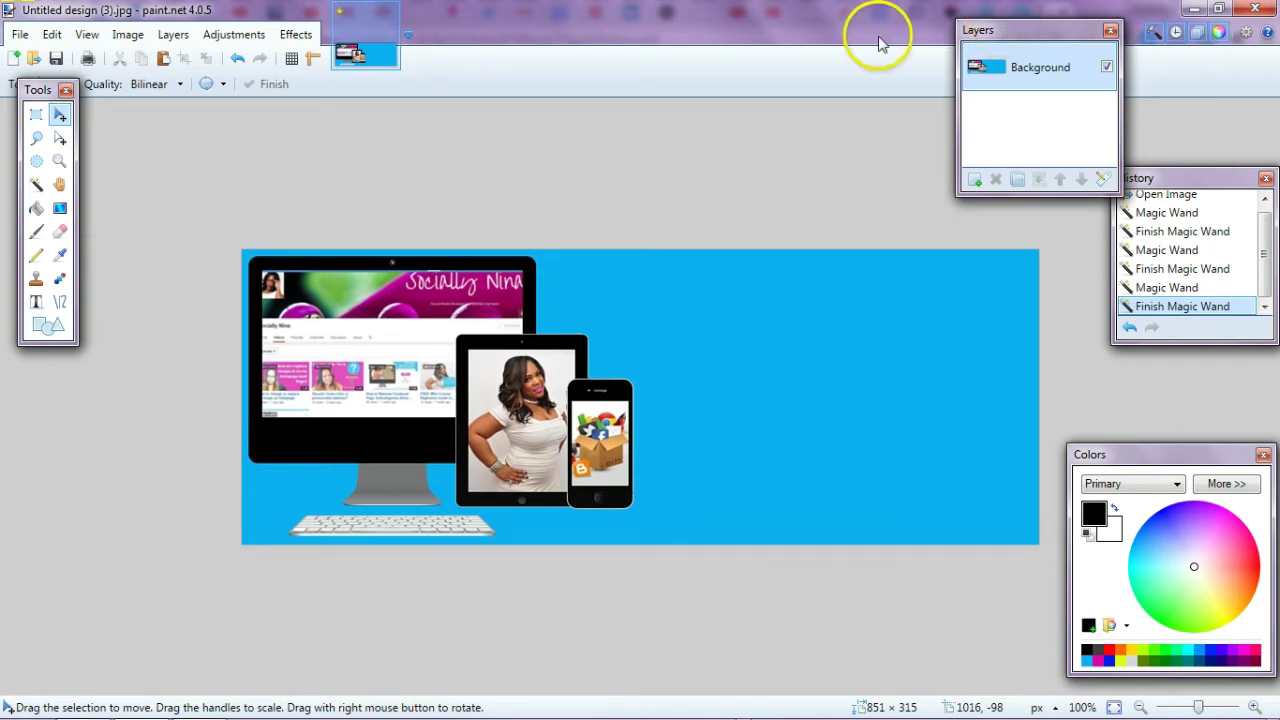
left_click(40, 190)
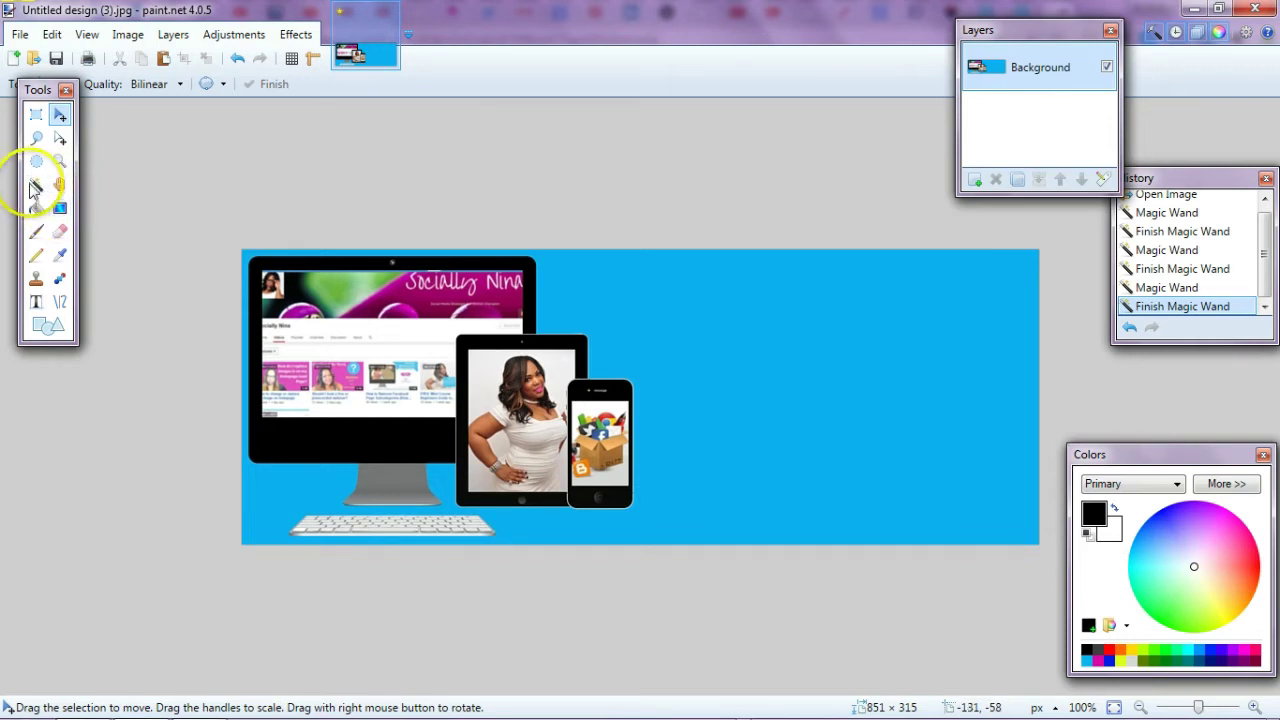
Magic Wand-select the solid blue background and delete it to transparency, keeping the device images.
left_click(36, 188)
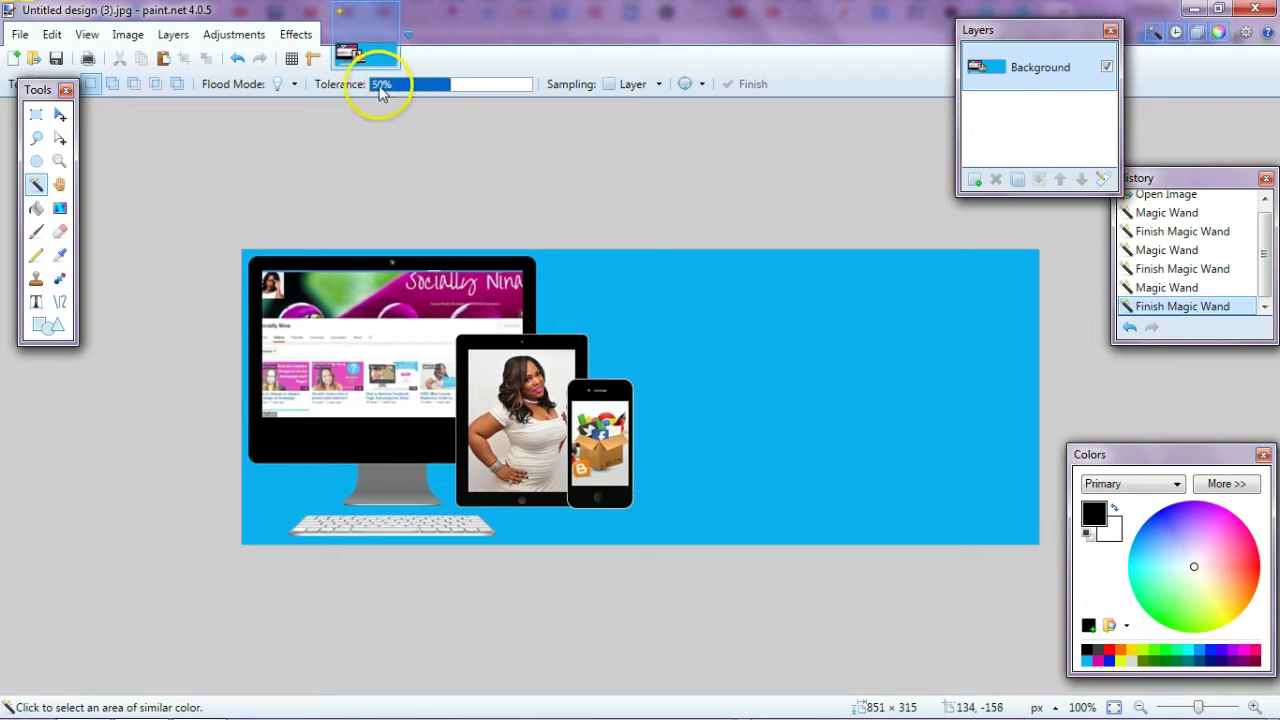
left_click(662, 323)
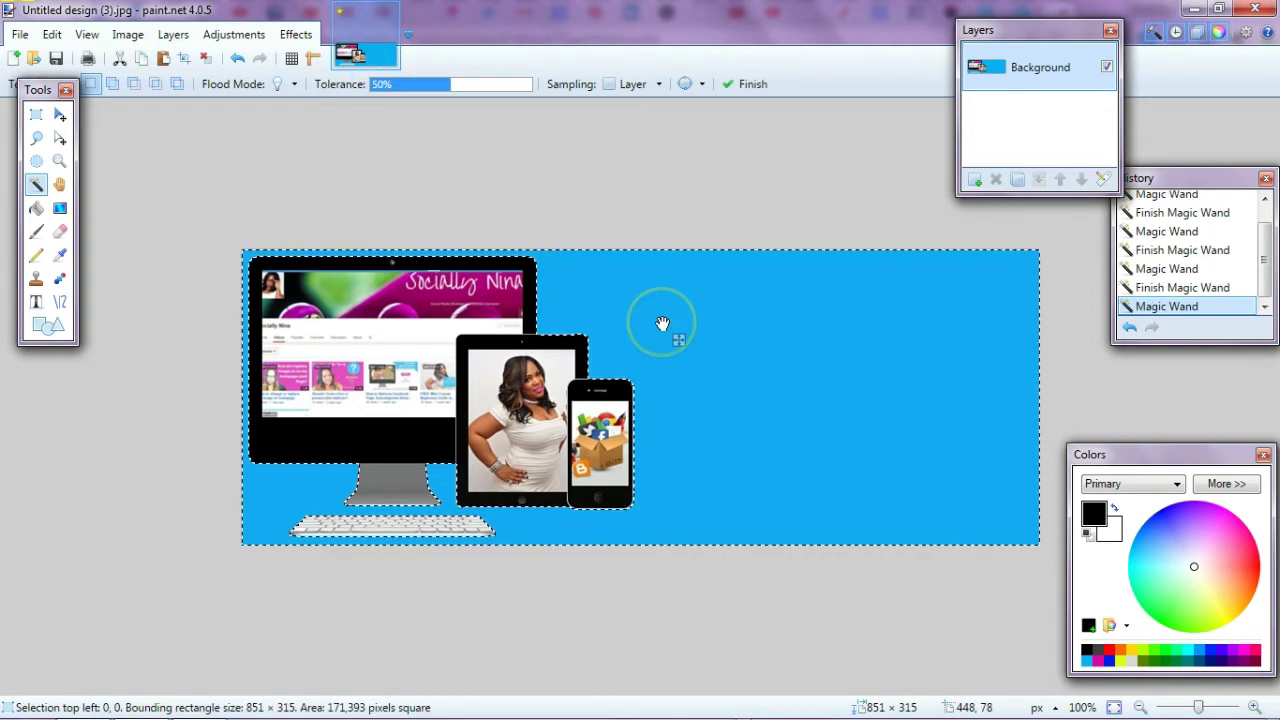
key("Delete")
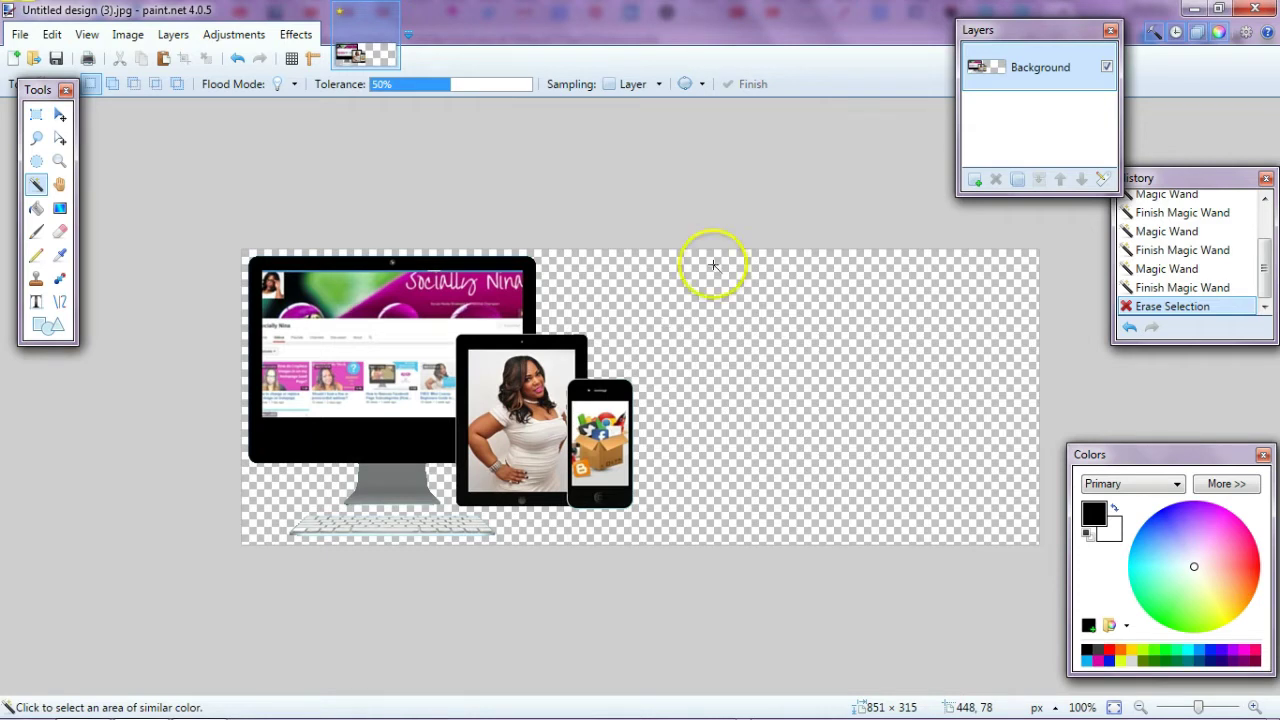
left_click(977, 181)
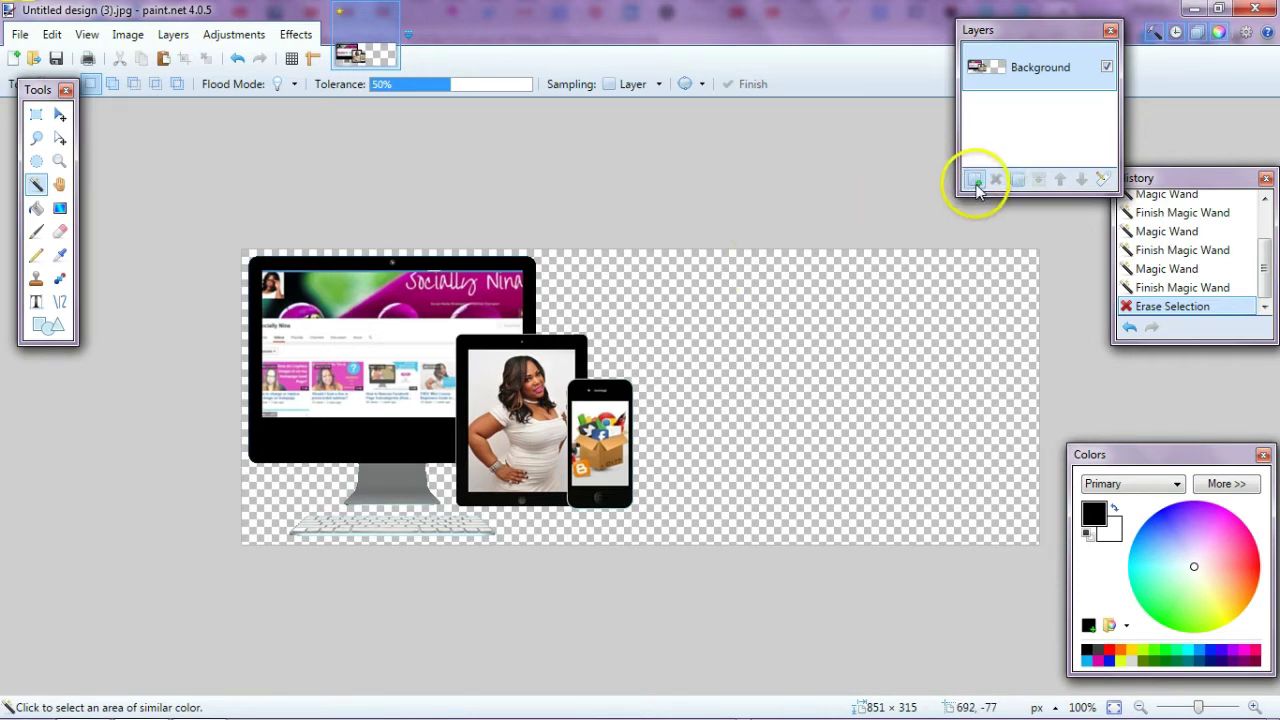
Add an empty Layer 2 and move it beneath the Background layer.
left_click(975, 181)
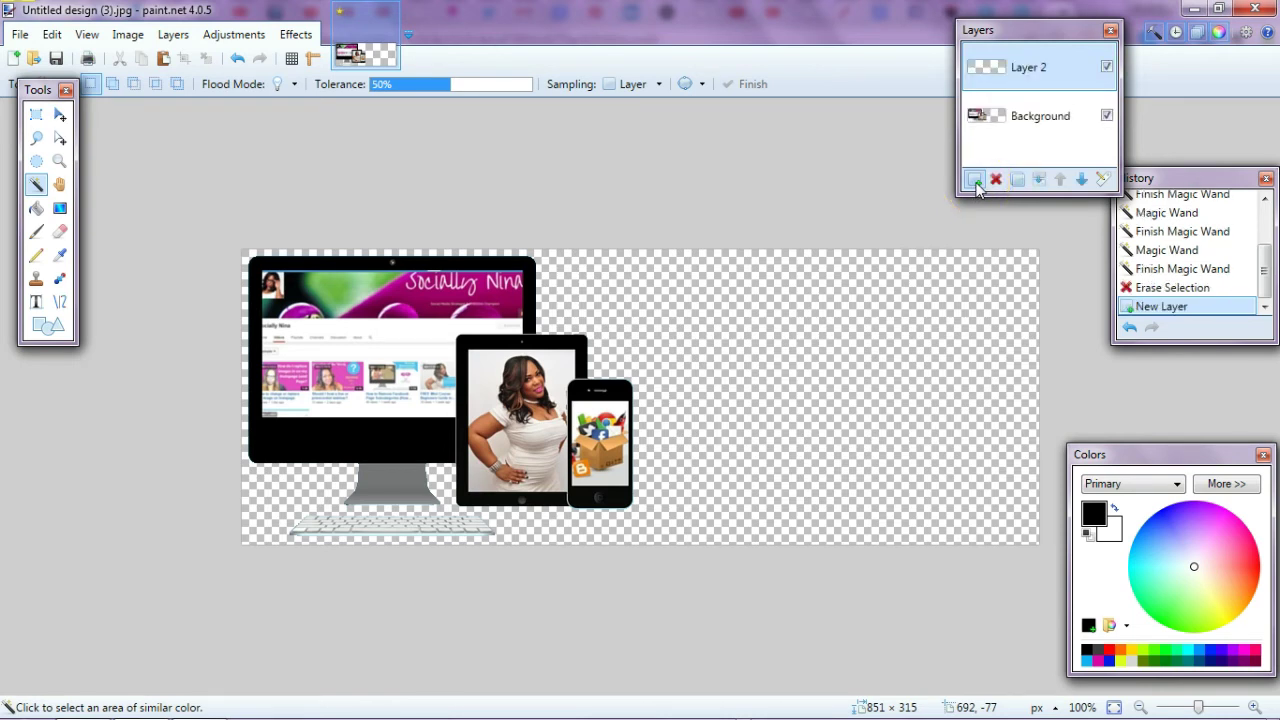
left_click_drag(1006, 29, 922, 92)
left_click(953, 138)
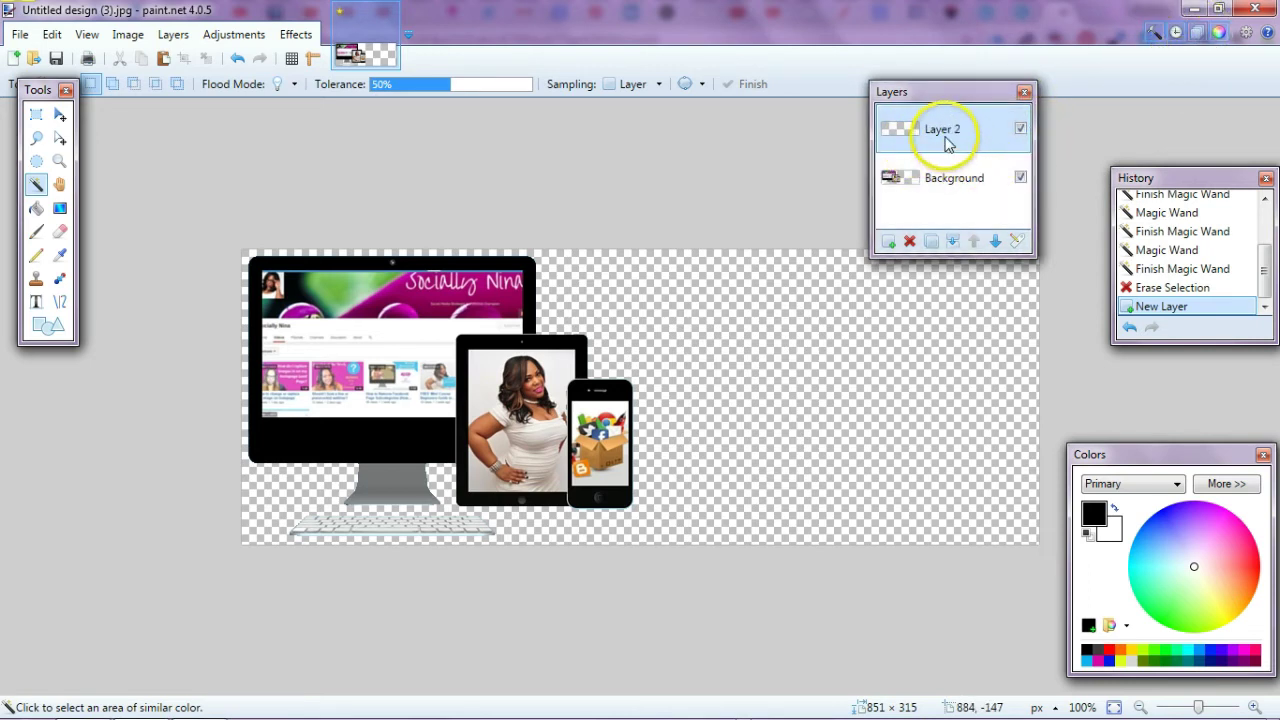
left_click_drag(945, 135, 940, 201)
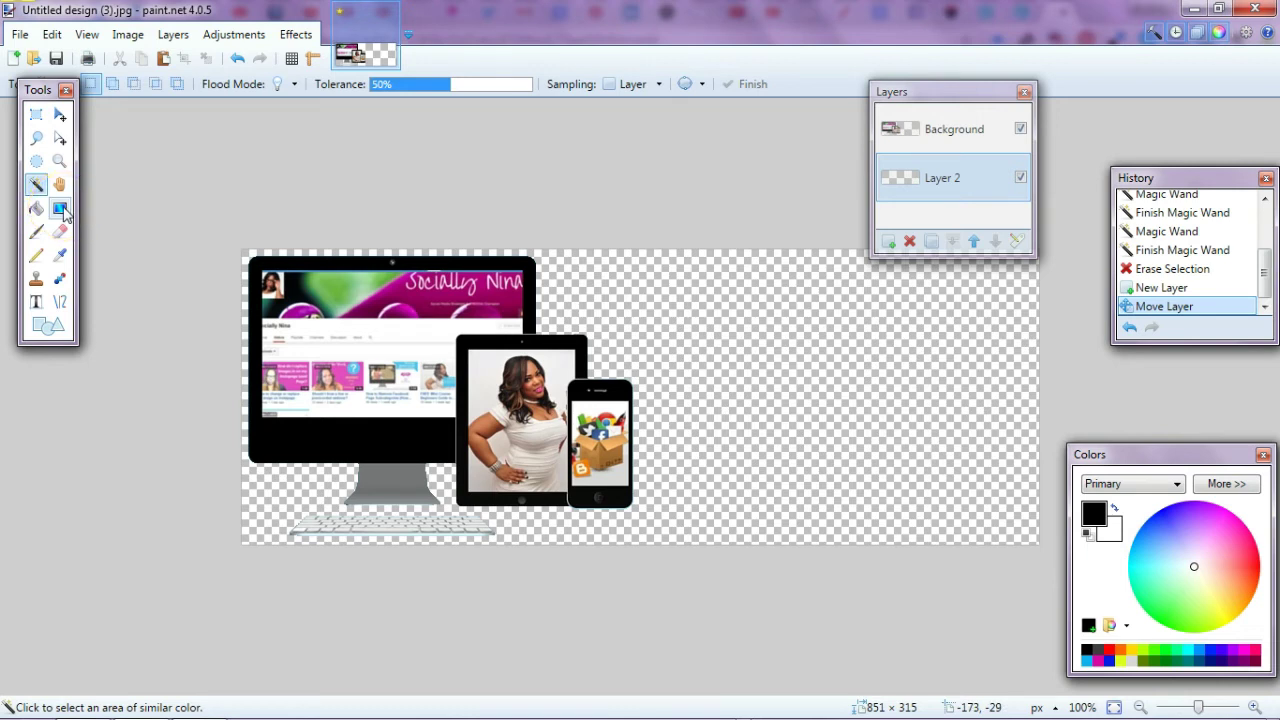
left_click(61, 210)
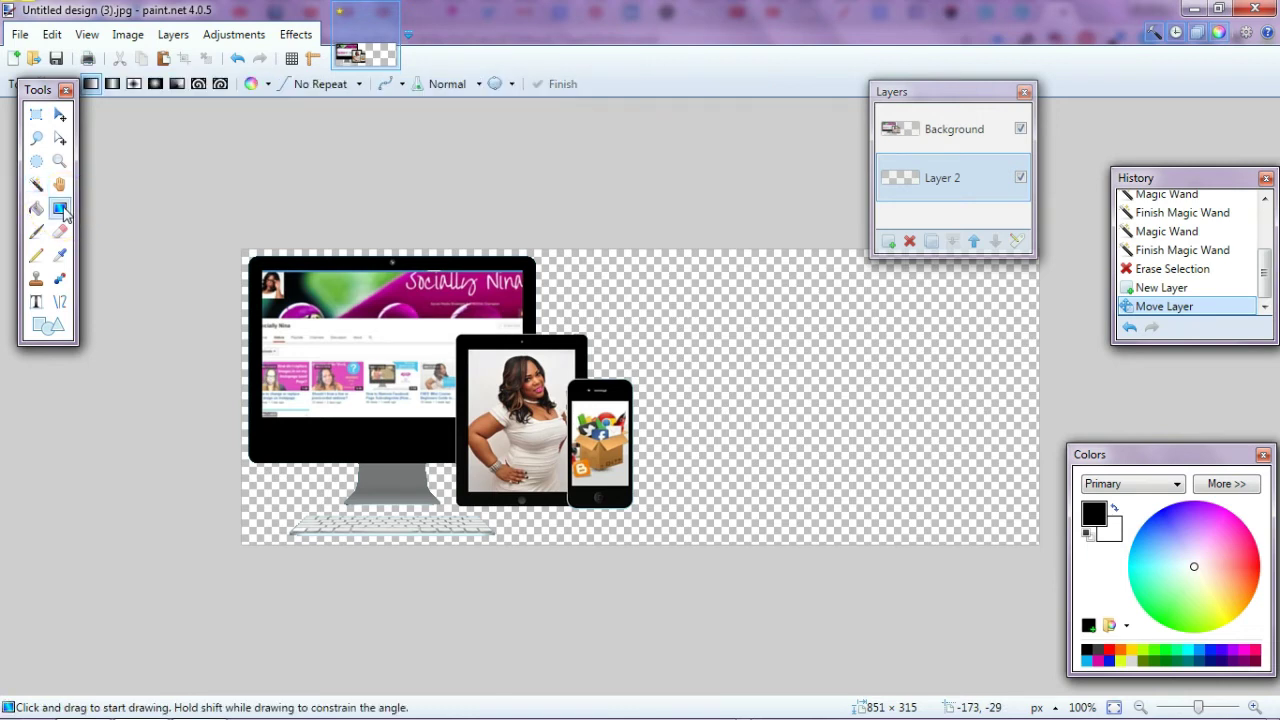
Fill Layer 2 with a blue-to-white linear gradient behind the banner.
left_click_drag(234, 243, 650, 525)
left_click_drag(1128, 648, 1111, 547)
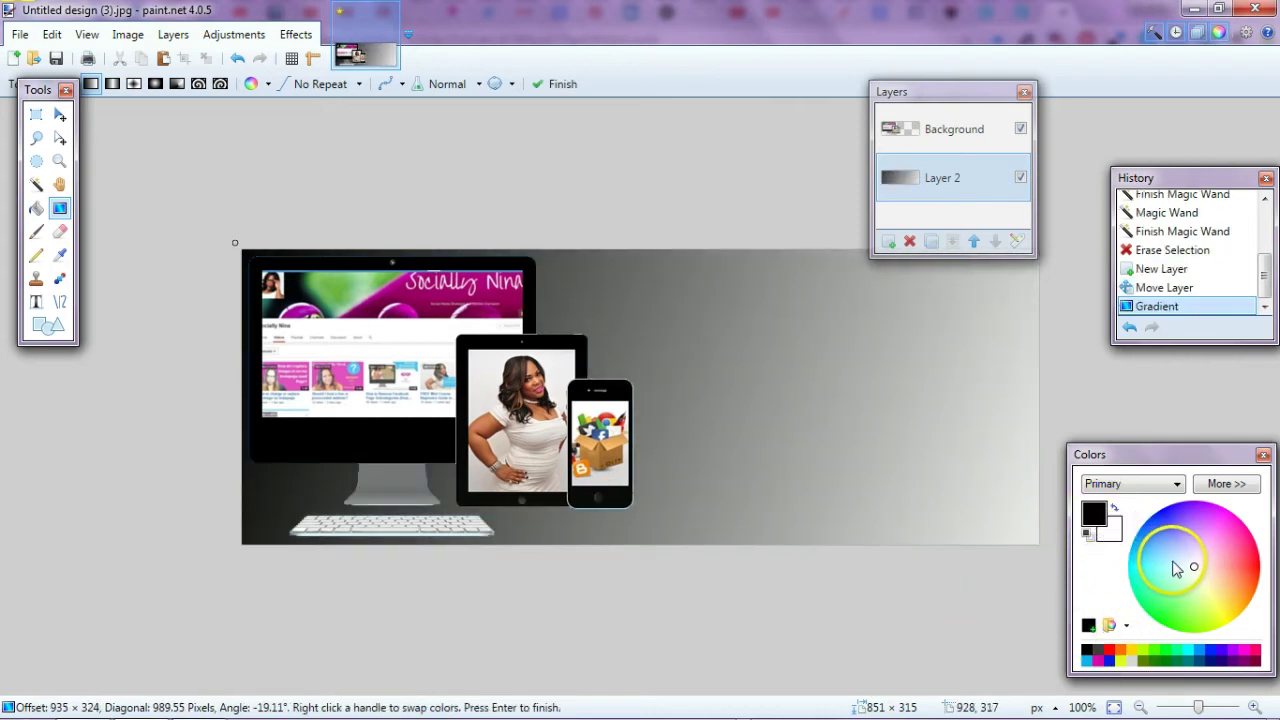
left_click(1144, 524)
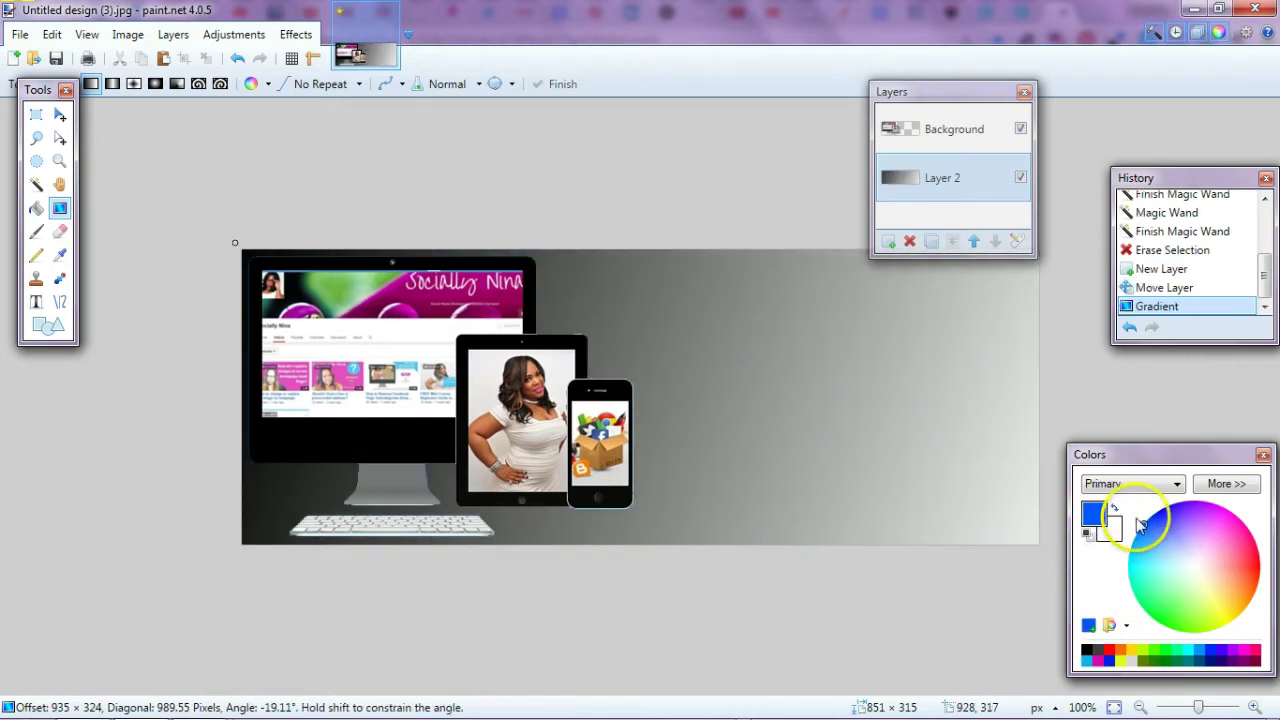
left_click(36, 208)
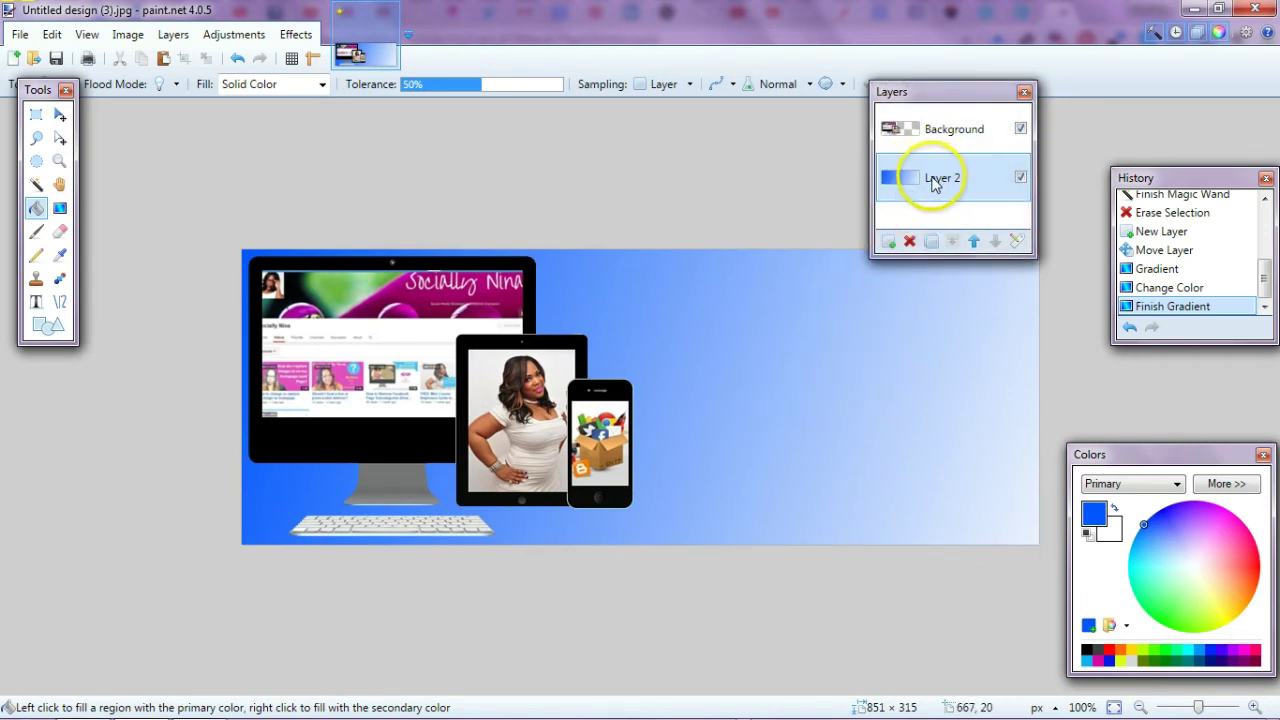
Delete the gradient Layer 2, undoing and then redoing the deletion in History.
left_click(910, 243)
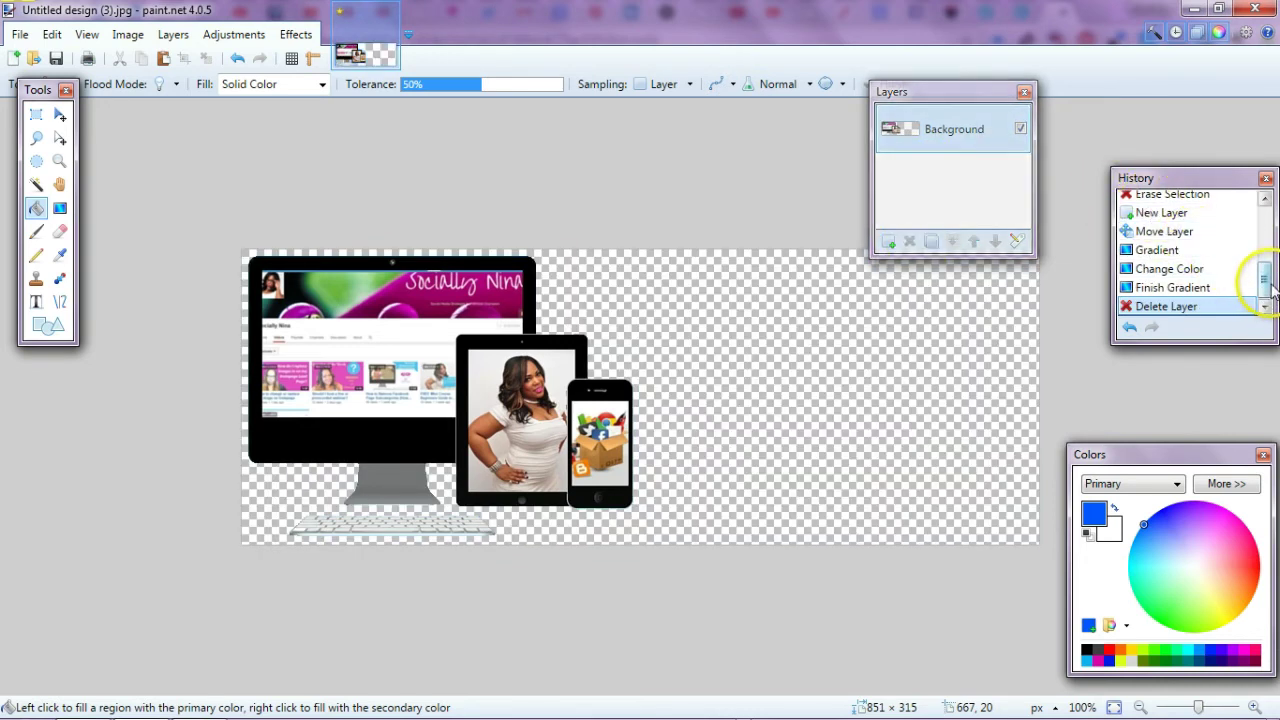
mouse_move(1265, 280)
left_mouse_down()
mouse_move(1262, 200)
mouse_move(1262, 286)
left_mouse_up()
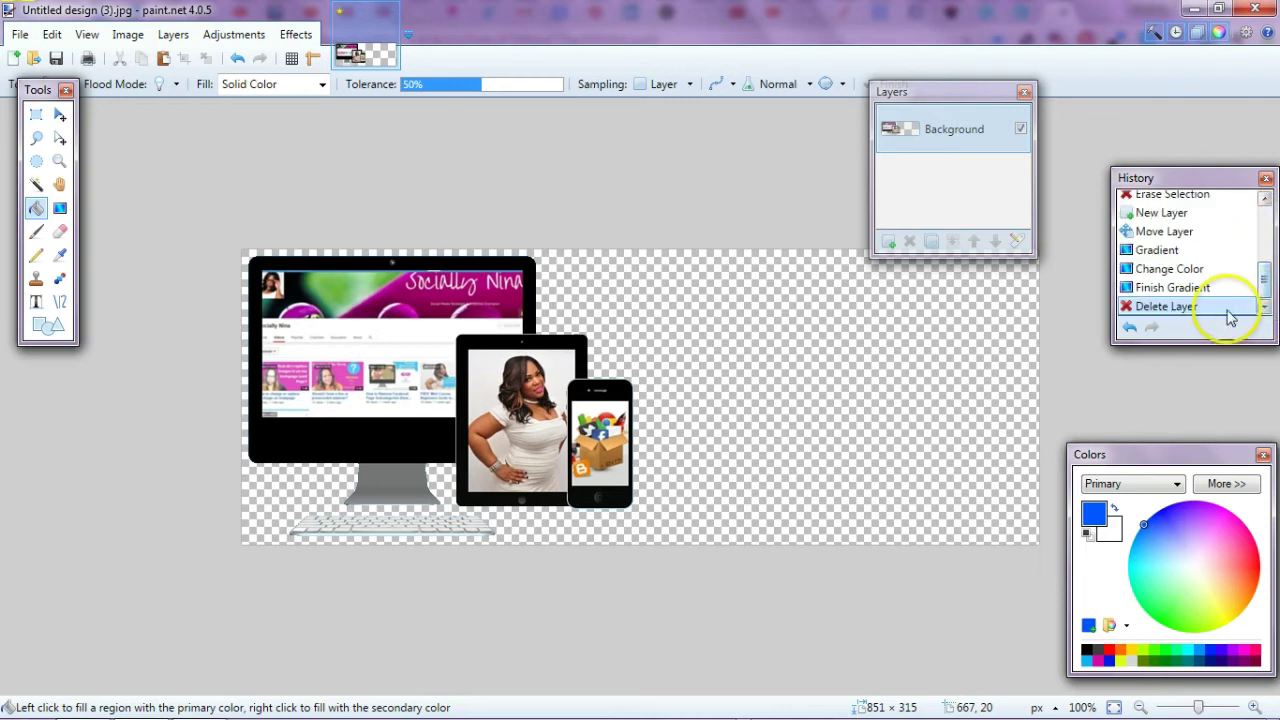
left_click(1129, 329)
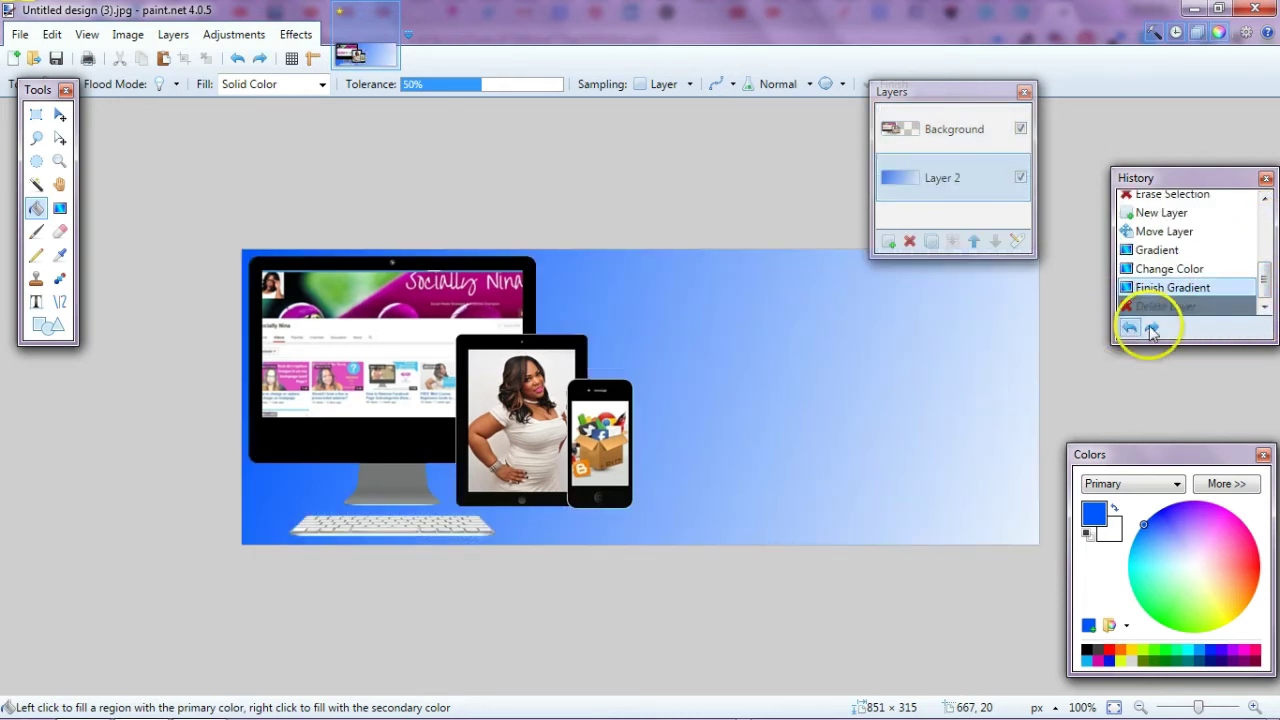
left_click(1151, 329)
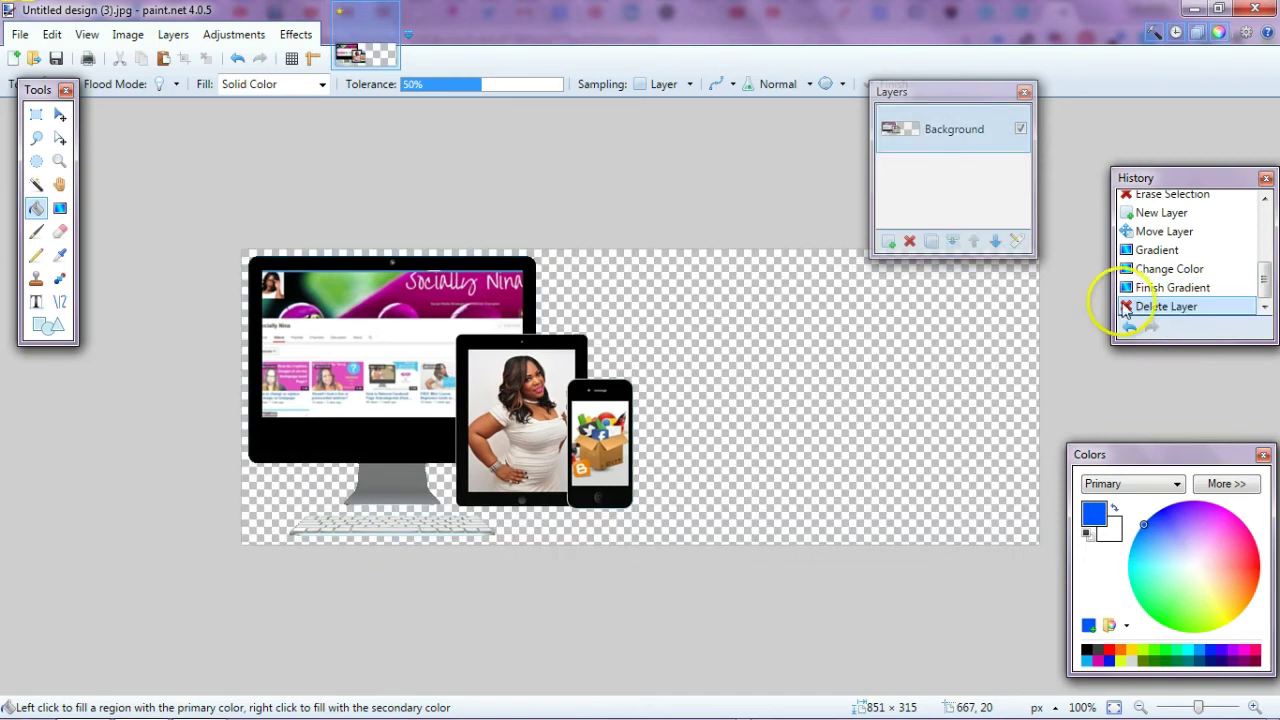
left_click_drag(947, 97, 1054, 118)
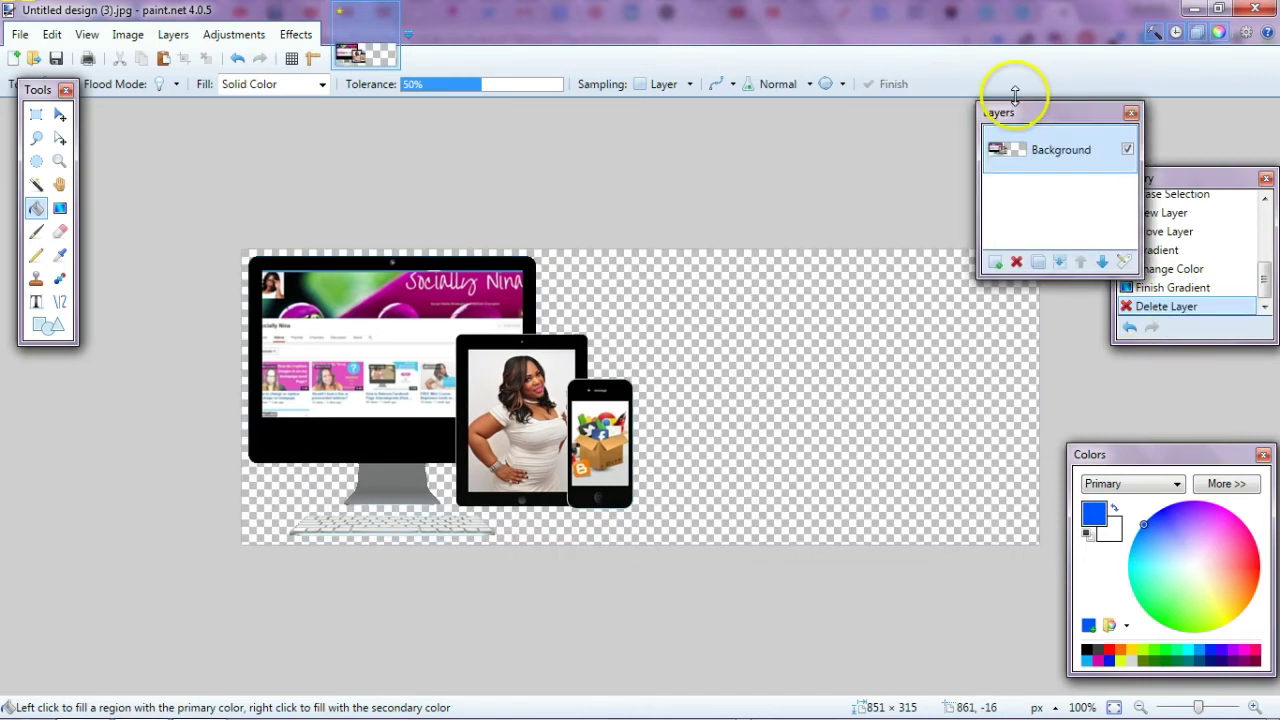
Save the banner as a PNG file named 'Banner' in the test folder.
left_click(28, 38)
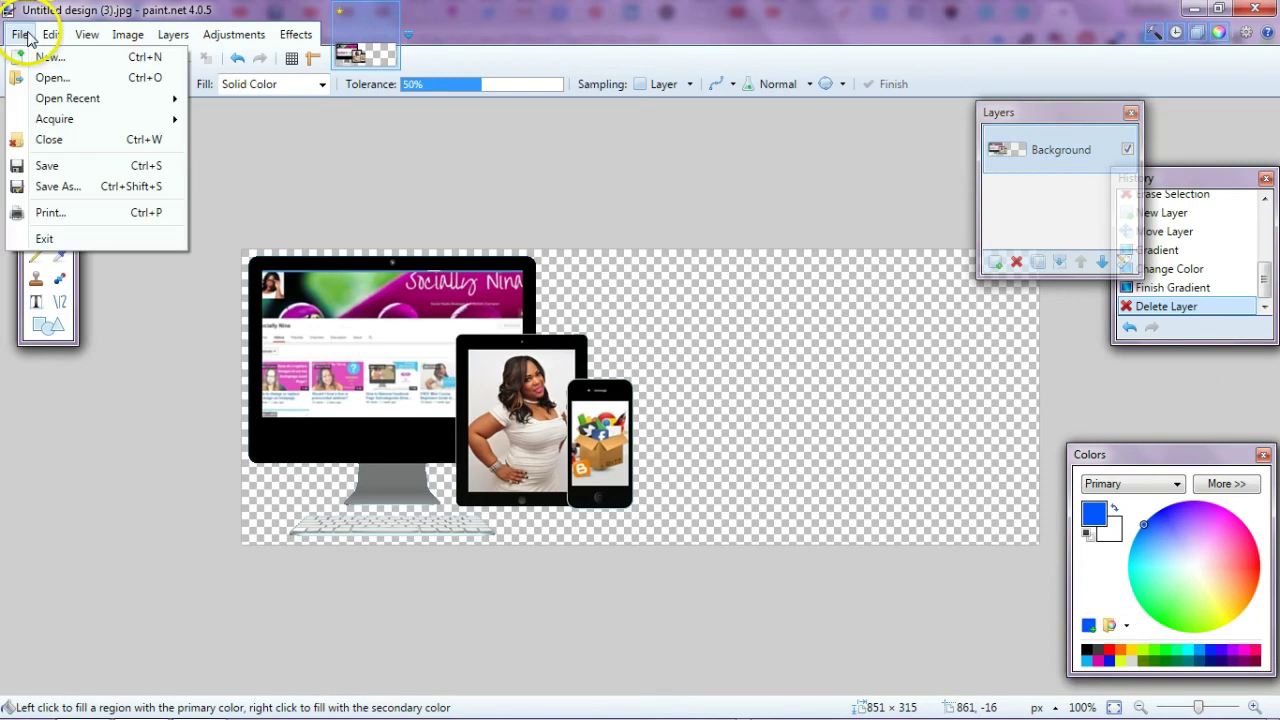
left_click(68, 183)
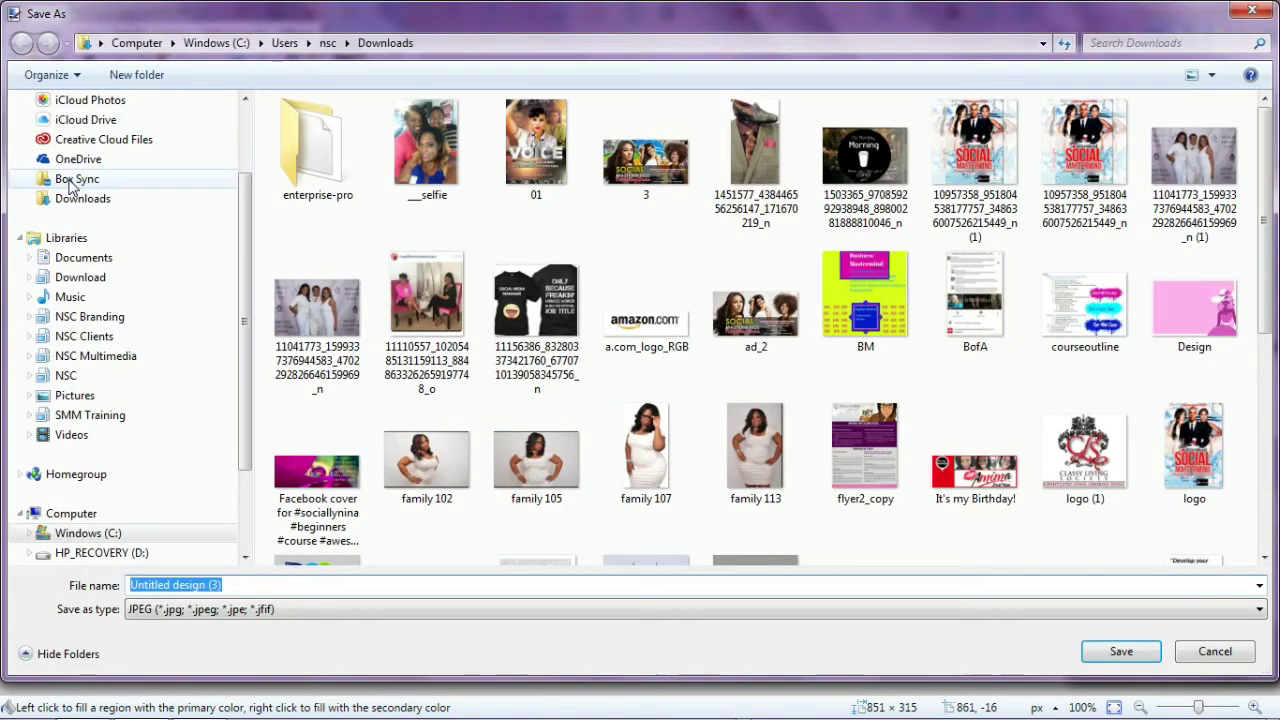
left_click(235, 587)
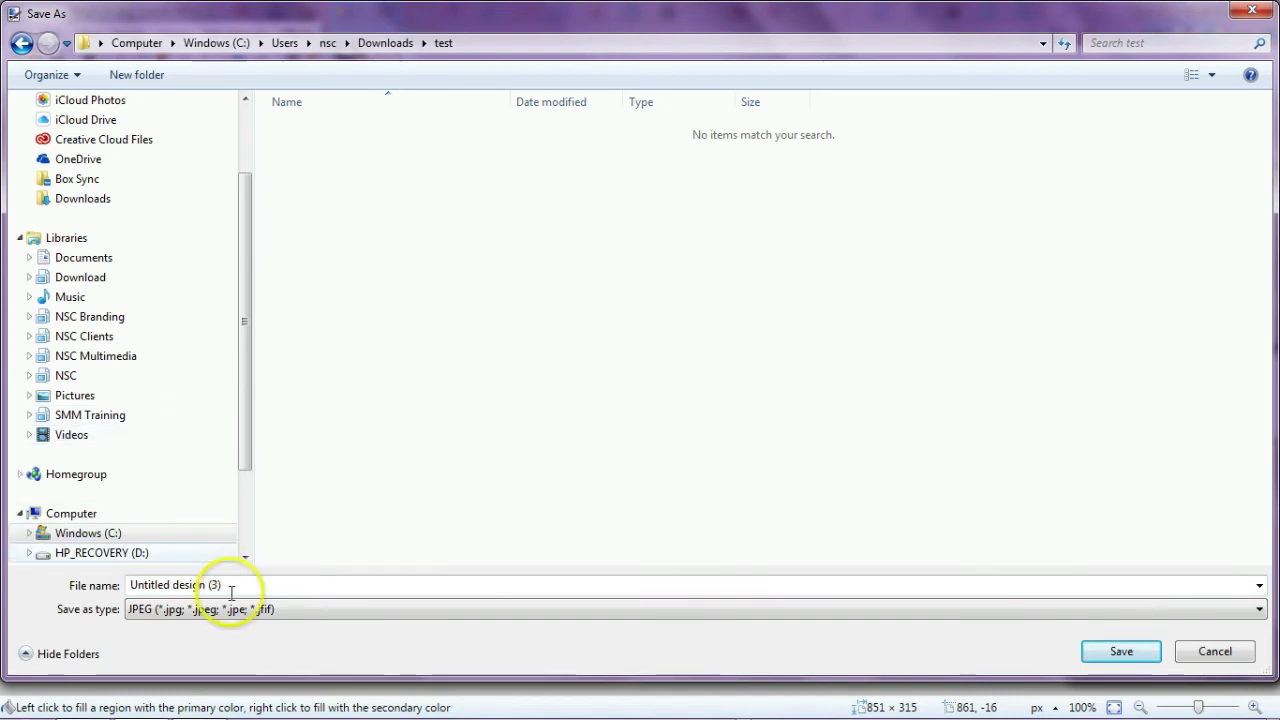
left_click(235, 609)
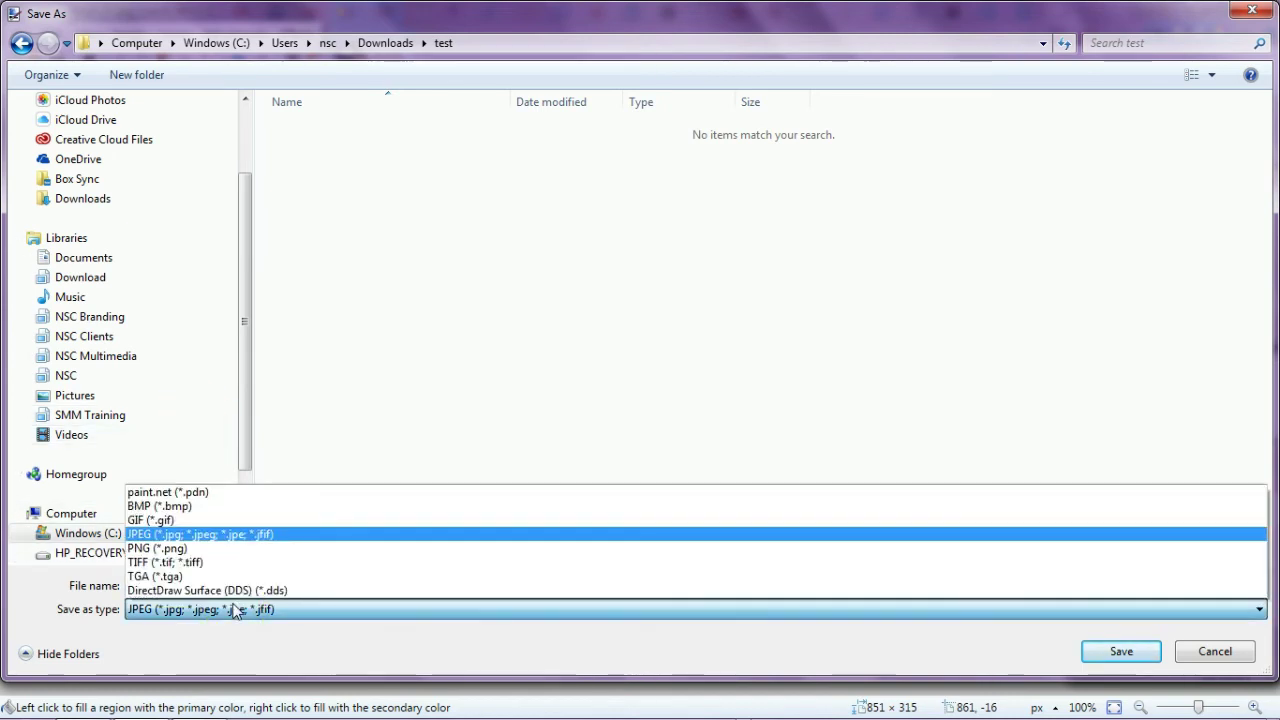
left_click(211, 553)
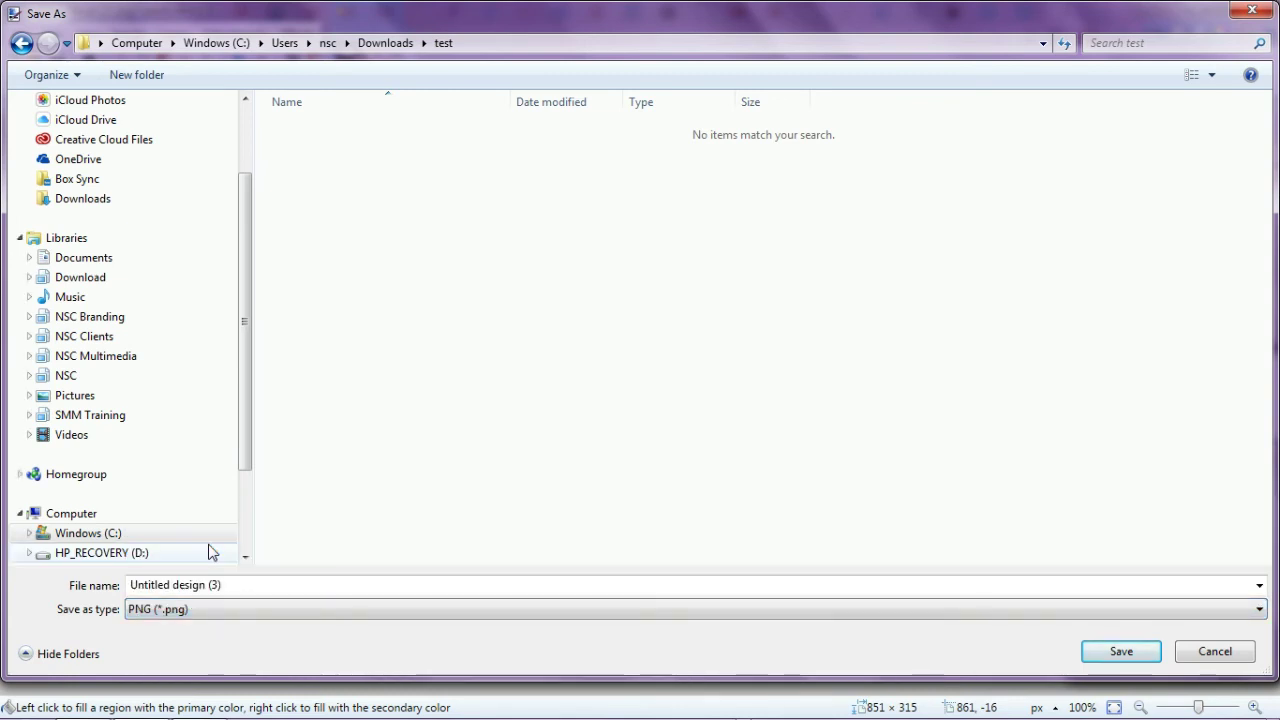
left_click(257, 586)
key("ctrl+a")
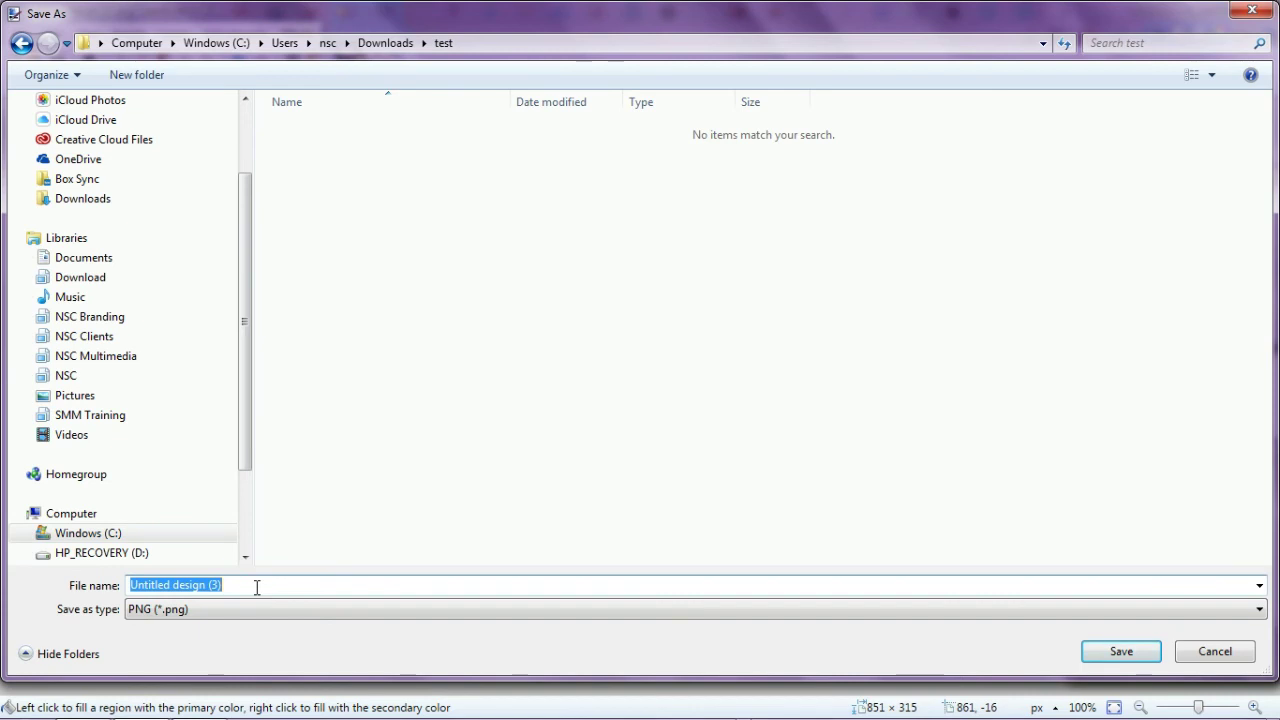
type("Banner")
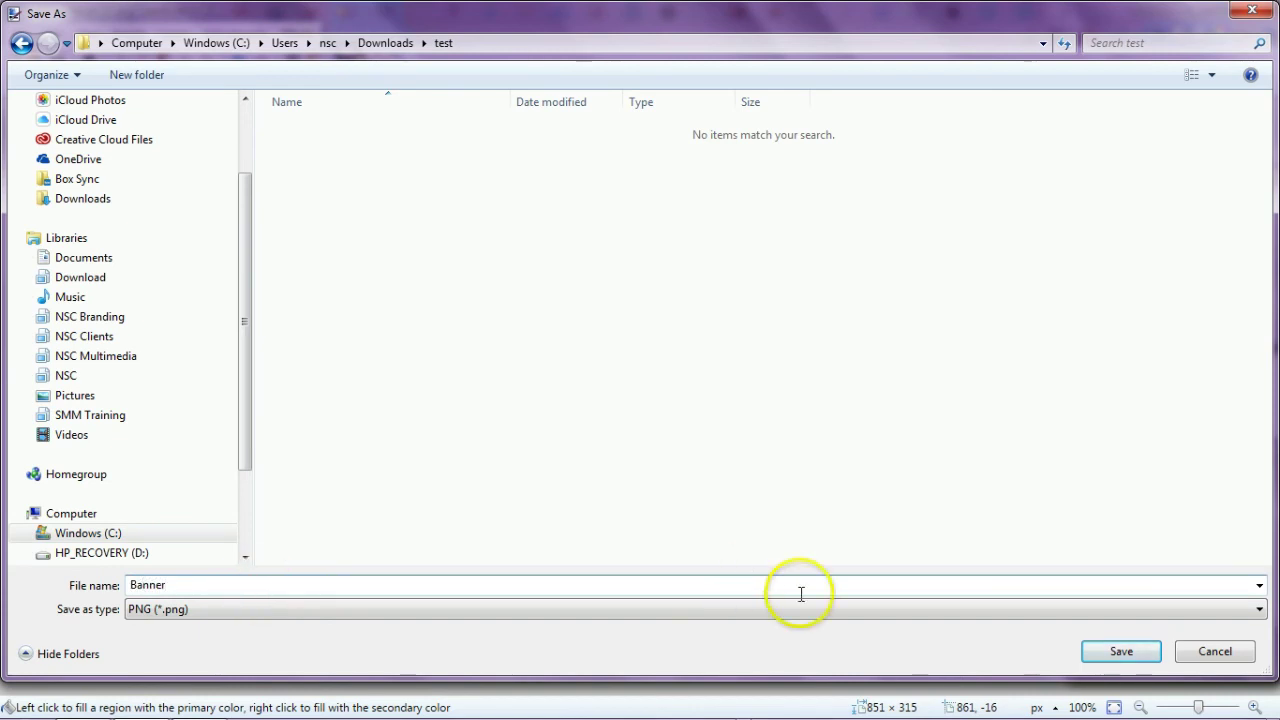
left_click(1099, 653)
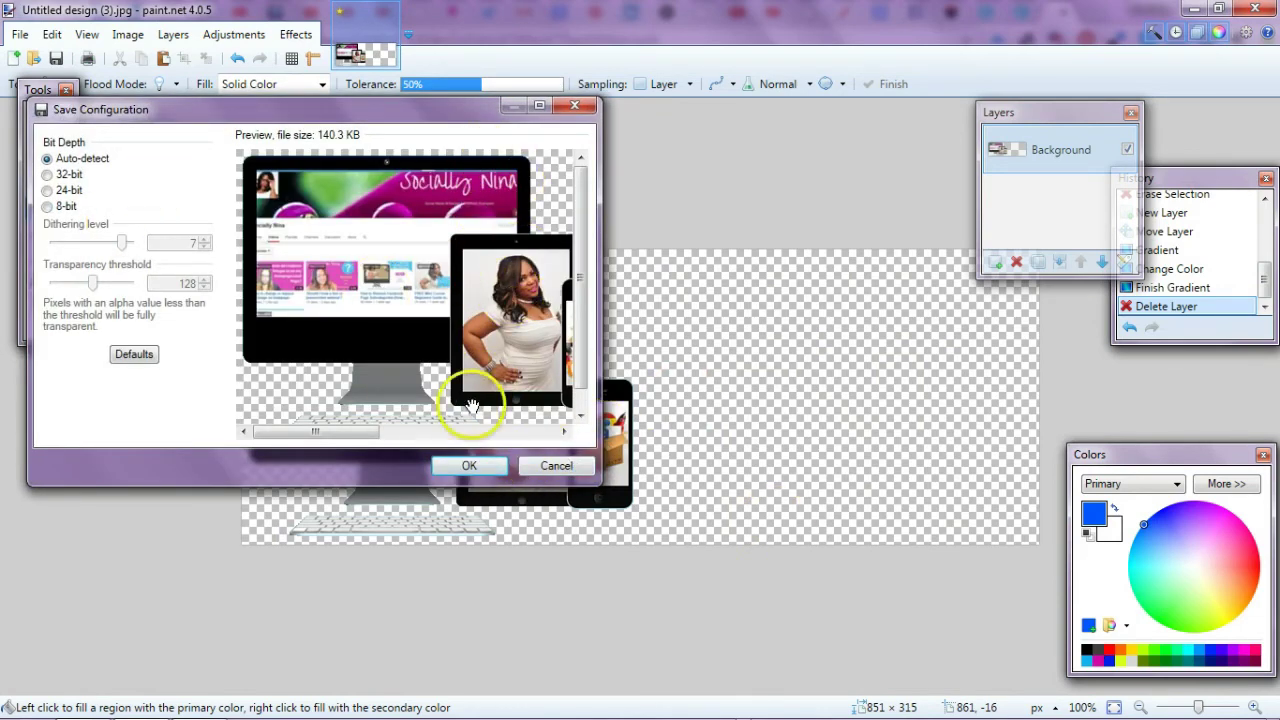
Accept the PNG save settings to finish writing Banner.png.
left_click(469, 466)
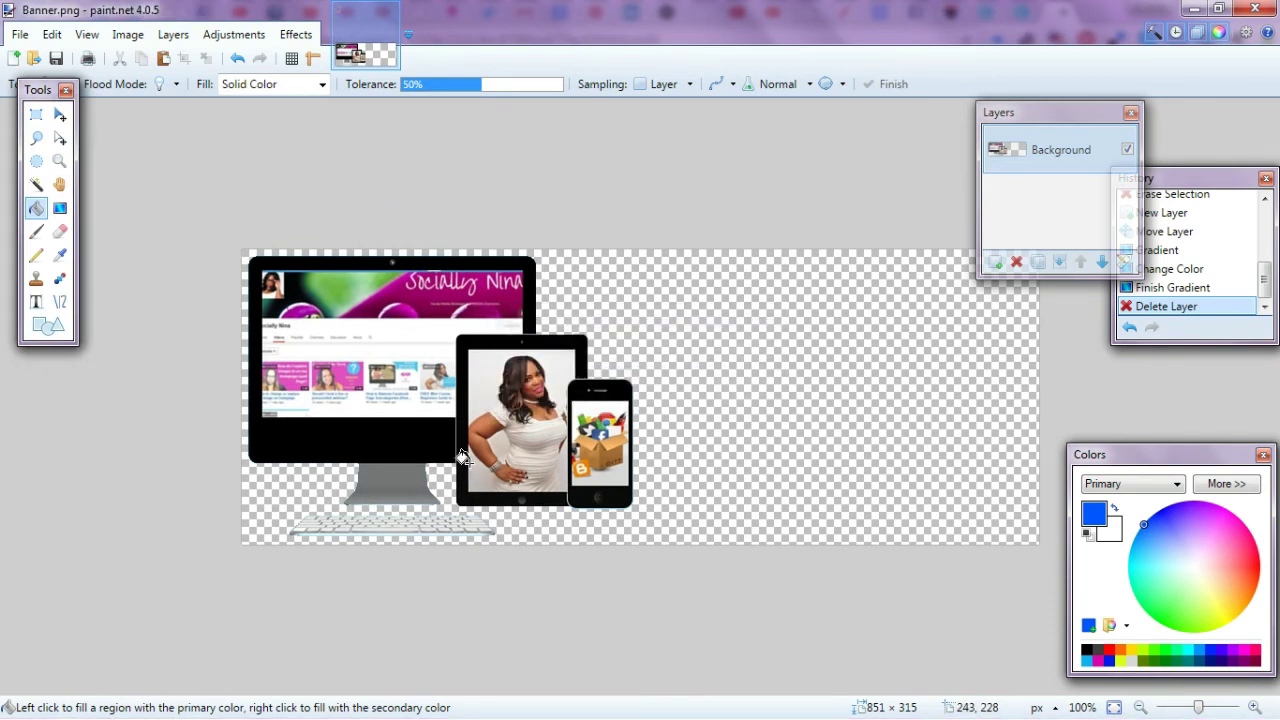